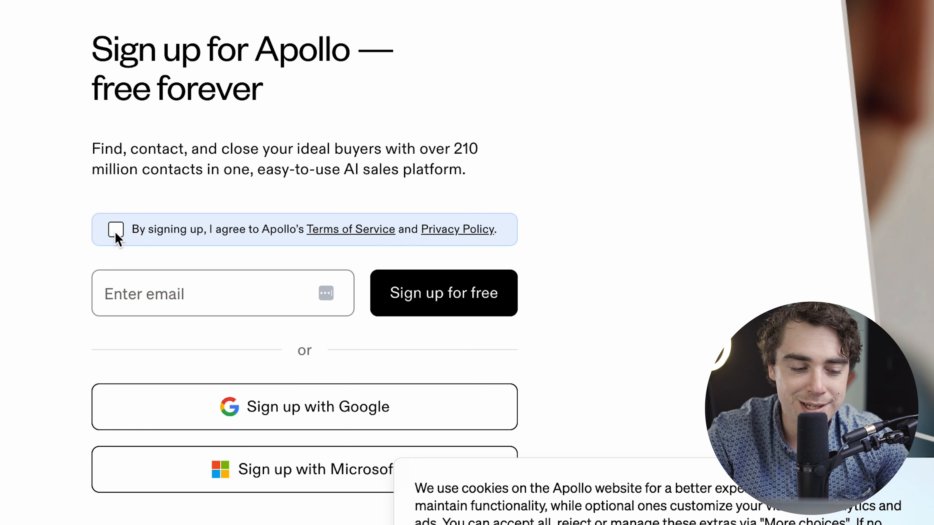
{"action": "left_click", "coordinate": [115, 231]}
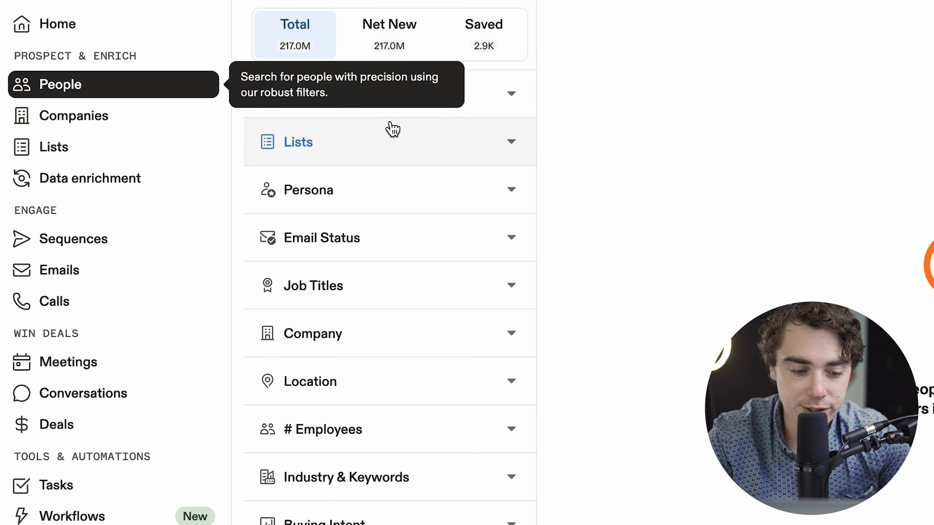
{"action": "scroll", "coordinate": [427, 479], "scroll_direction": "down", "scroll_amount": 5}
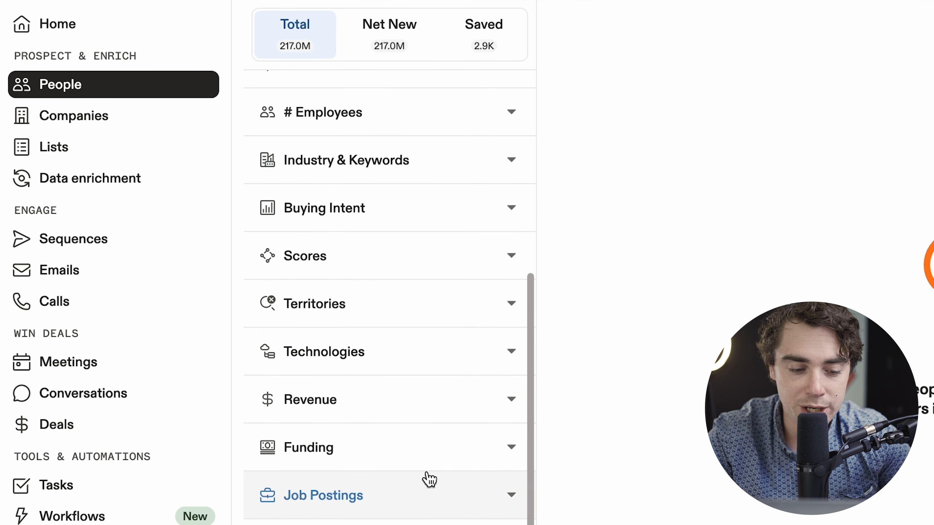
{"action": "scroll", "coordinate": [428, 479], "scroll_direction": "up", "scroll_amount": 5}
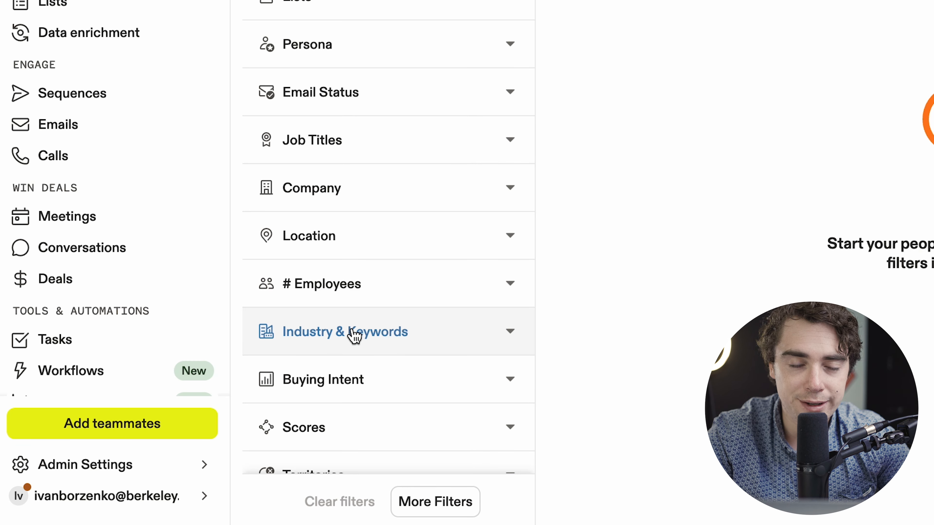
- Filter the people search by the biotechnology and medical devices industries
{"action": "left_click", "coordinate": [328, 339]}
{"action": "scroll", "coordinate": [344, 329], "scroll_direction": "down", "scroll_amount": 5}
{"action": "type", "text": "bio"}
{"action": "left_click", "coordinate": [307, 246]}
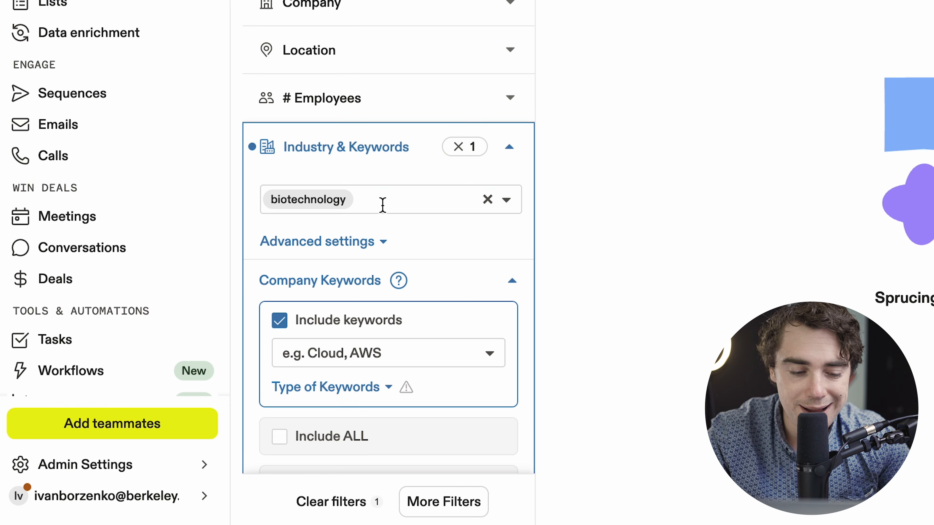
{"action": "left_click", "coordinate": [383, 205]}
{"action": "type", "text": "med"}
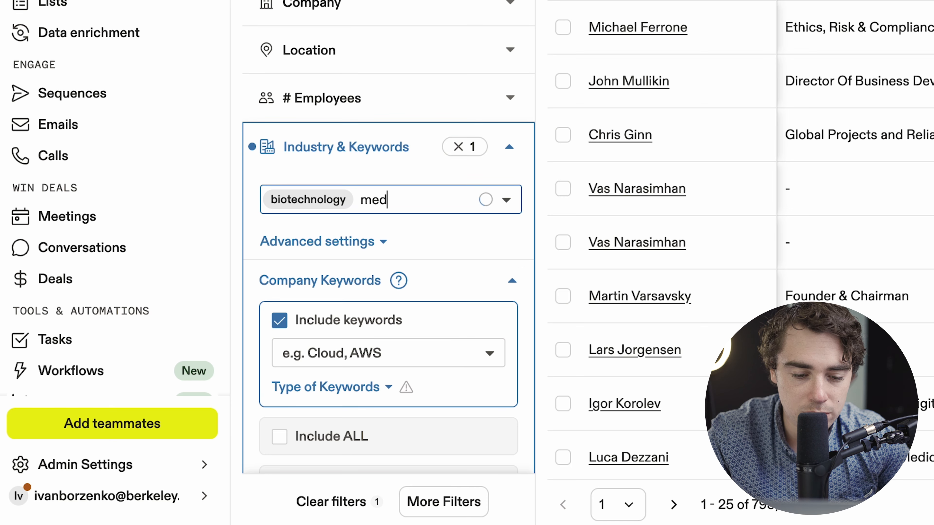
{"action": "type", "text": "ical"}
{"action": "left_click", "coordinate": [364, 272]}
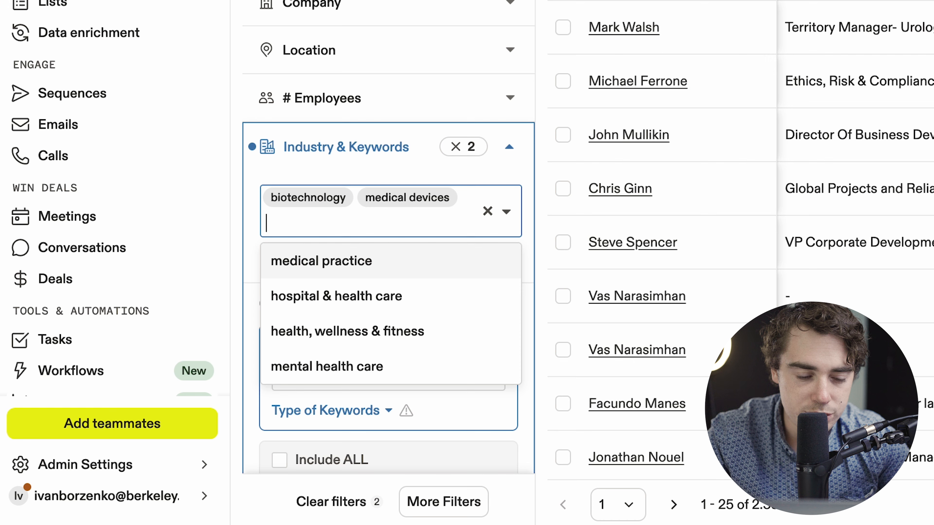
- Add health, wellness & fitness to the industry filter
{"action": "type", "text": "medicine"}
{"action": "key", "text": "BackSpace"}
{"action": "key", "text": "BackSpace"}
{"action": "key", "text": "BackSpace"}
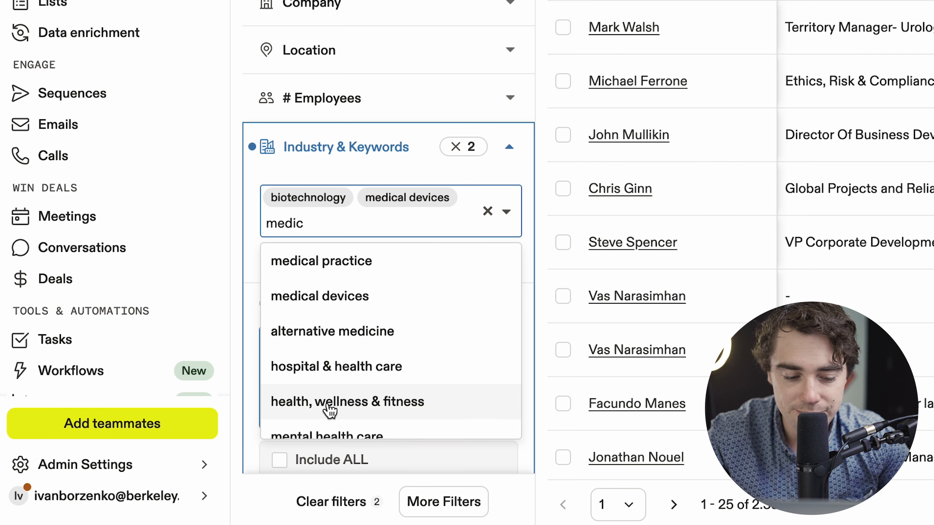
{"action": "left_click", "coordinate": [330, 405]}
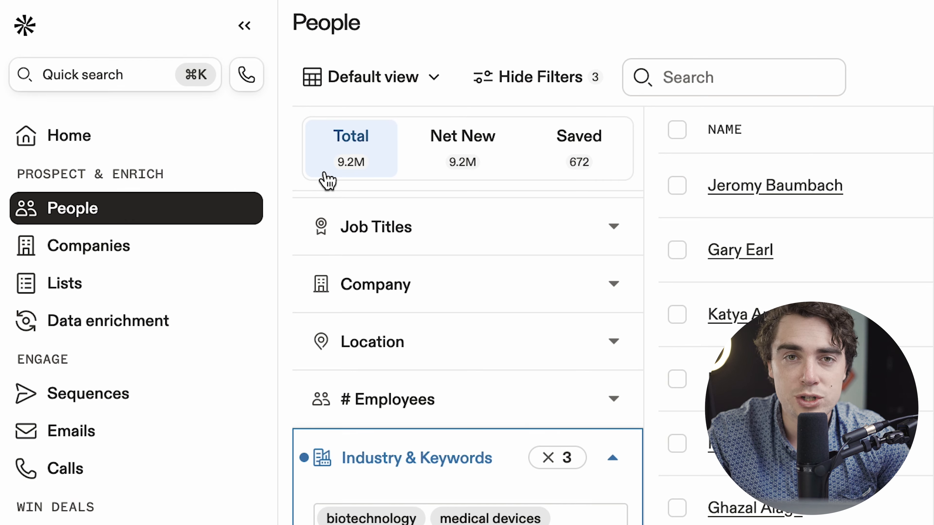
- Add marketing manager as an included job title in the people search
{"action": "scroll", "coordinate": [328, 180], "scroll_direction": "up", "scroll_amount": 3}
{"action": "left_click", "coordinate": [377, 428]}
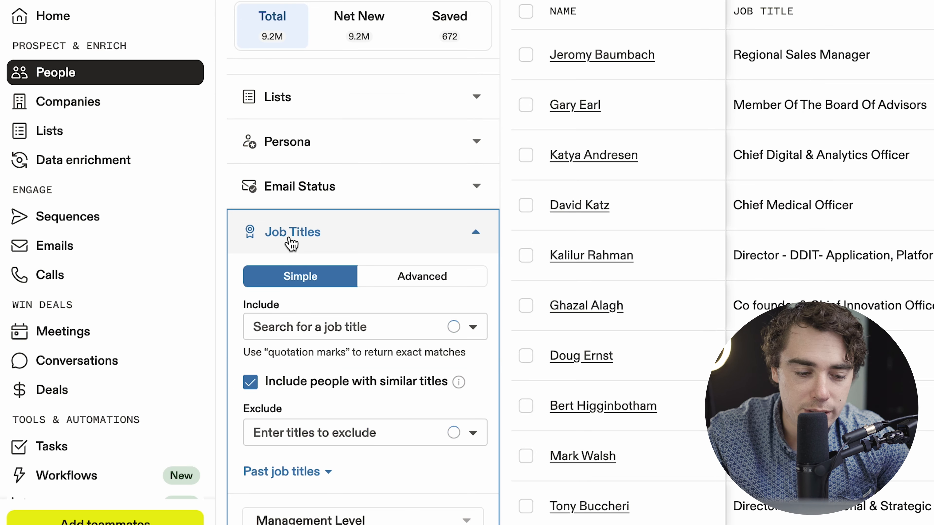
{"action": "left_click", "coordinate": [294, 327]}
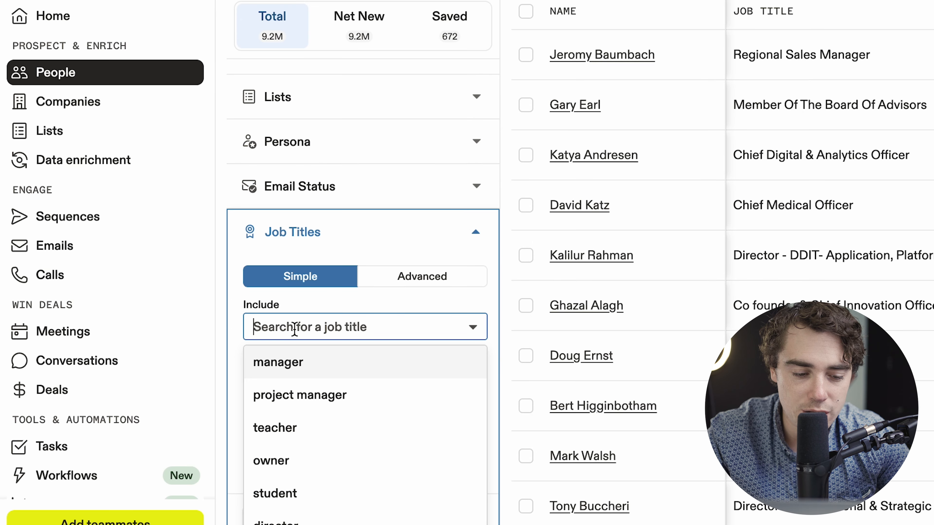
{"action": "type", "text": "marketing mana"}
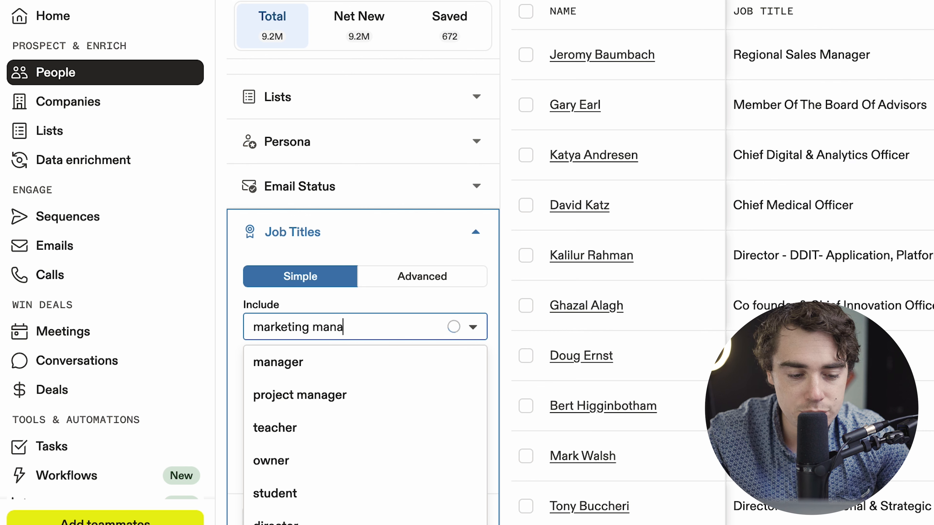
{"action": "type", "text": "ger"}
{"action": "key", "text": "Return"}
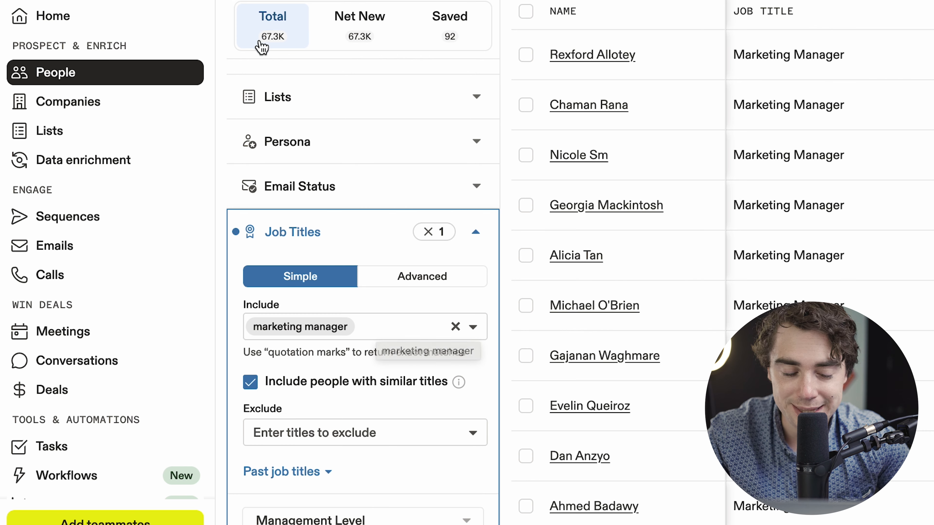
- Include director of marketing and vp of marketing in the job title filter
{"action": "left_click", "coordinate": [368, 327]}
{"action": "type", "text": "dire"}
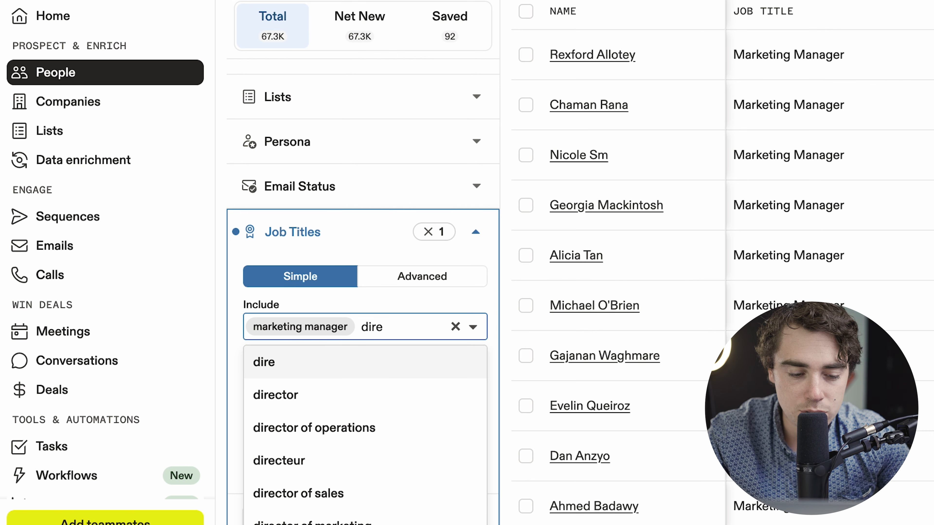
{"action": "type", "text": "ctor of marketing"}
{"action": "key", "text": "Return"}
{"action": "type", "text": "vp"}
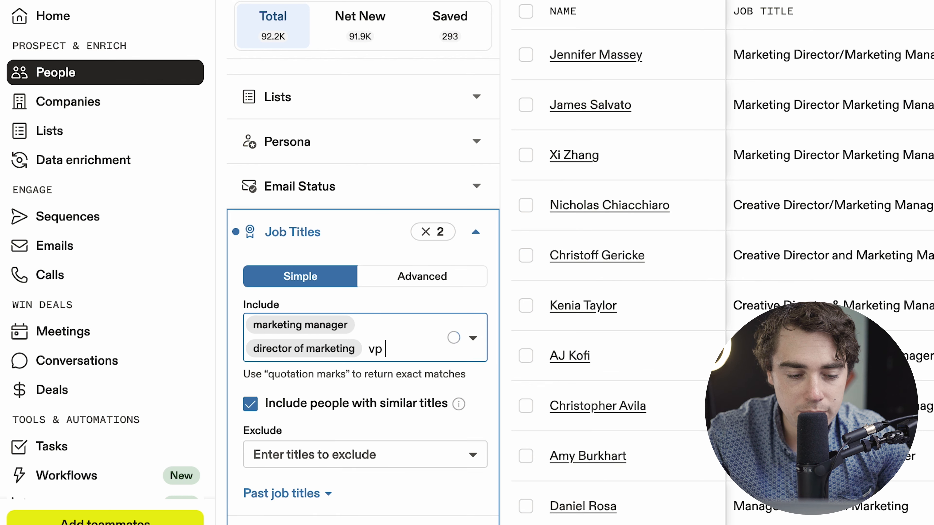
{"action": "type", "text": " of marketing"}
{"action": "key", "text": "Return"}
- Include marketing associate in the job title filter and show the total results
{"action": "type", "text": "marketing a"}
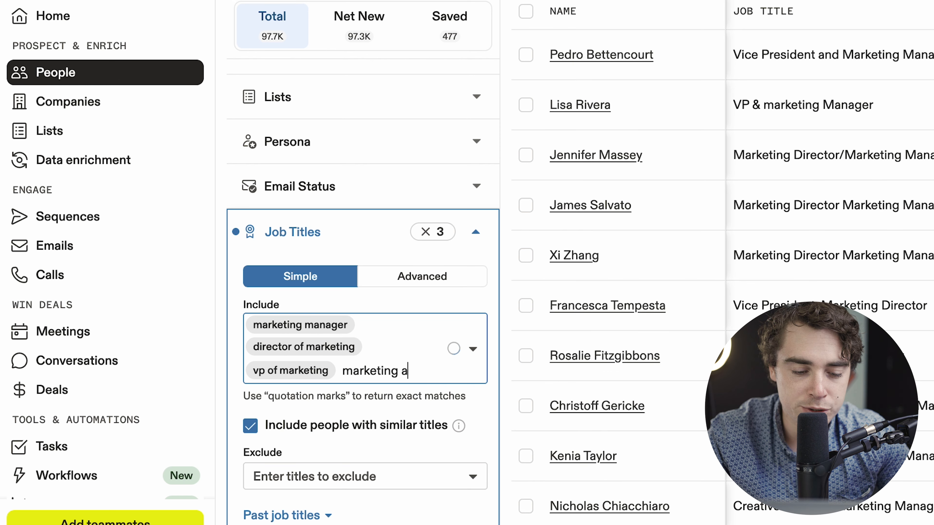
{"action": "type", "text": "ssociate"}
{"action": "key", "text": "Return"}
{"action": "left_click", "coordinate": [264, 49]}
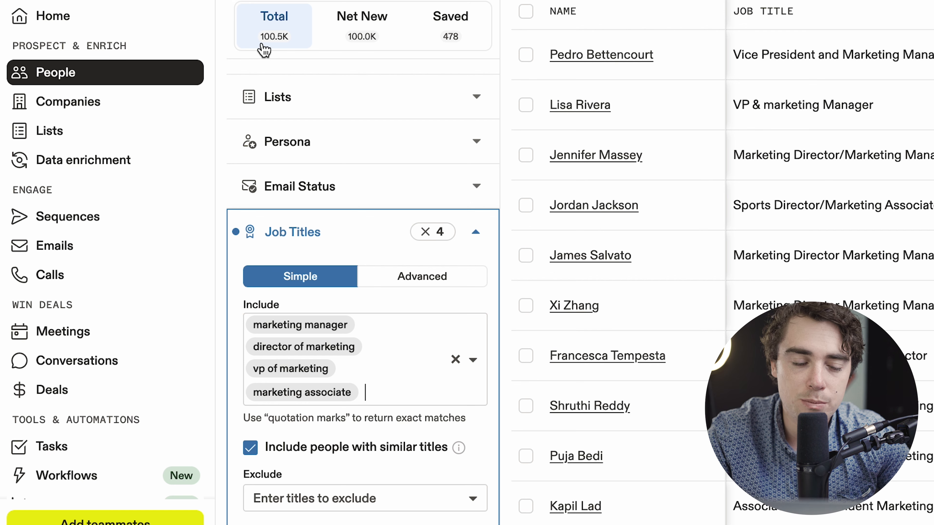
- Limit the contacts' location to the Greater Los Angeles Area region
{"action": "scroll", "coordinate": [267, 246], "scroll_direction": "down", "scroll_amount": 5}
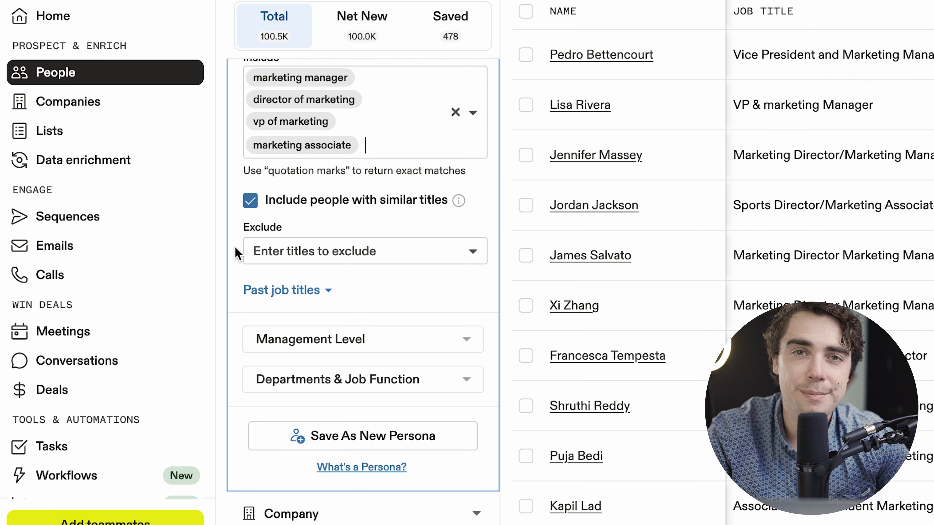
{"action": "scroll", "coordinate": [257, 313], "scroll_direction": "down", "scroll_amount": 5}
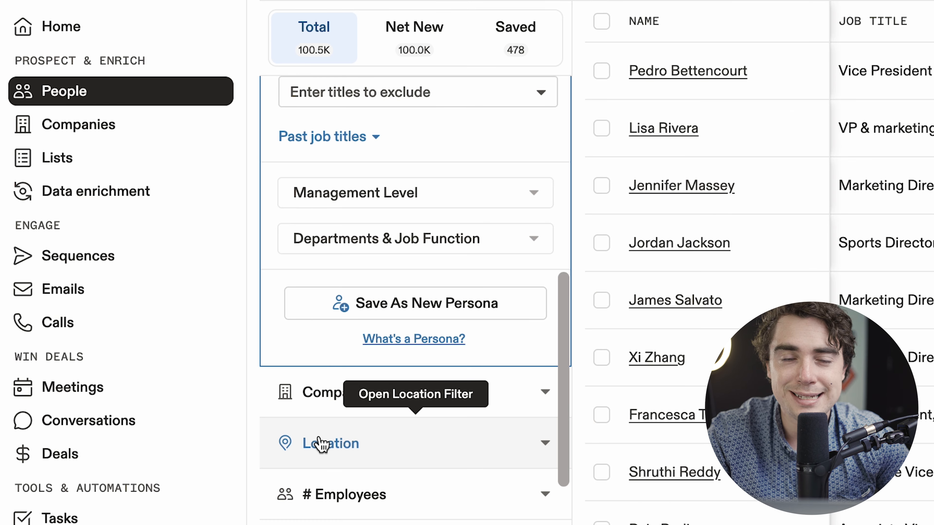
{"action": "left_click", "coordinate": [321, 445]}
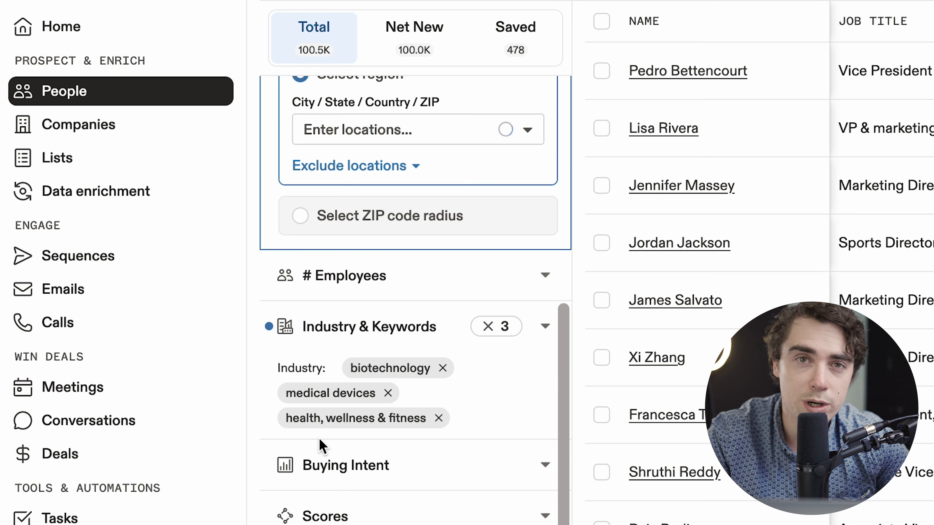
{"action": "scroll", "coordinate": [323, 368], "scroll_direction": "up", "scroll_amount": 2}
{"action": "scroll", "coordinate": [325, 329], "scroll_direction": "up", "scroll_amount": 1}
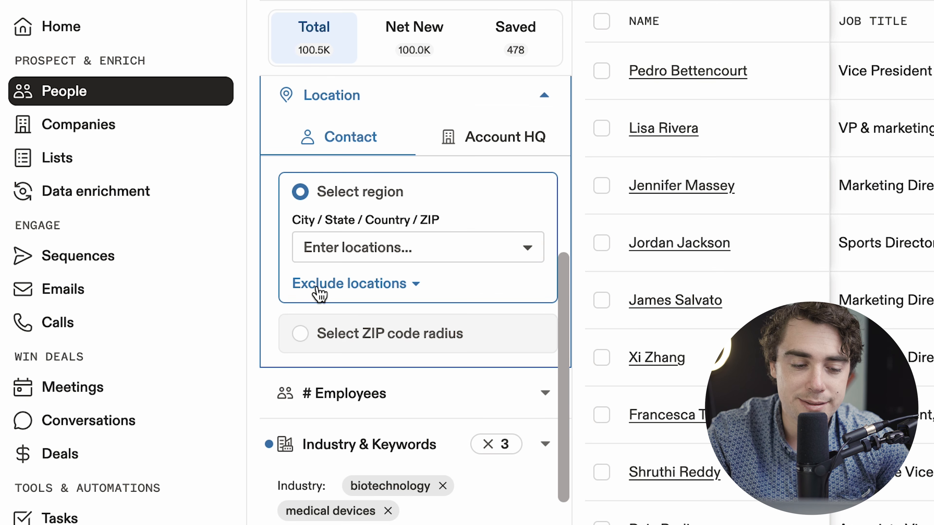
{"action": "left_click", "coordinate": [325, 247]}
{"action": "type", "text": "los angeles"}
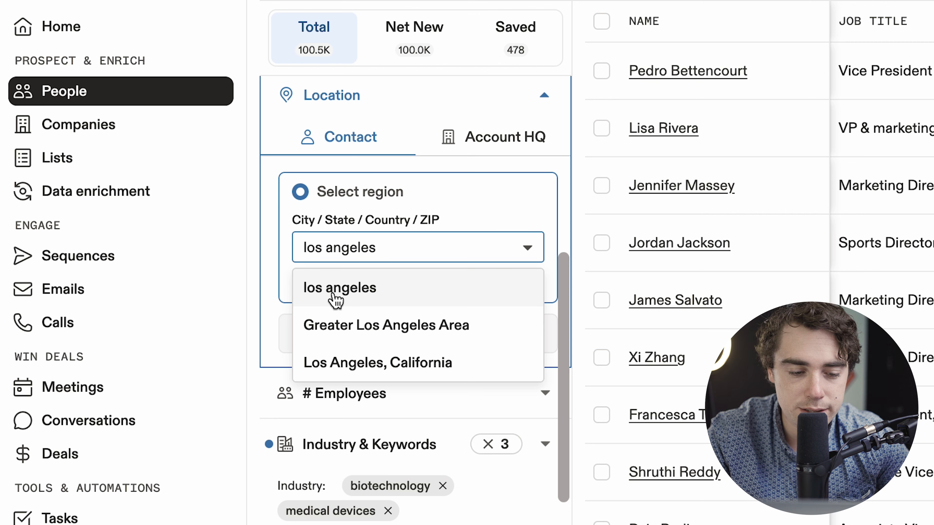
{"action": "left_click", "coordinate": [336, 325]}
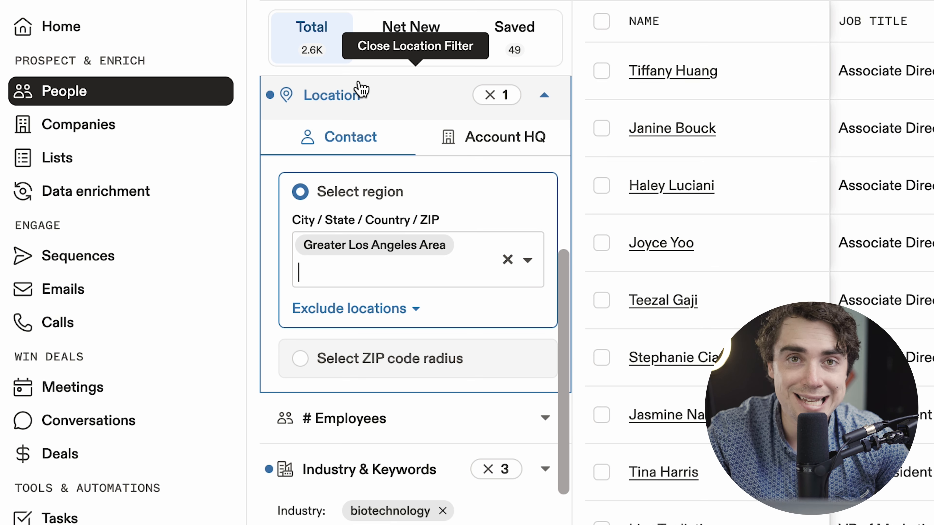
- Restrict company size to the predefined employee ranges 21-50, 51-100, 101-200 and 201-500
{"action": "scroll", "coordinate": [342, 326], "scroll_direction": "down", "scroll_amount": 3}
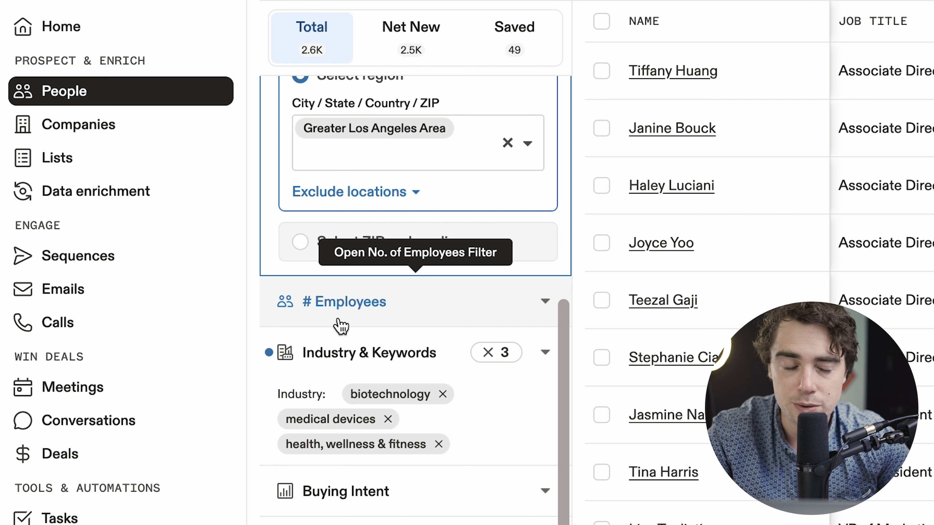
{"action": "left_click", "coordinate": [334, 310]}
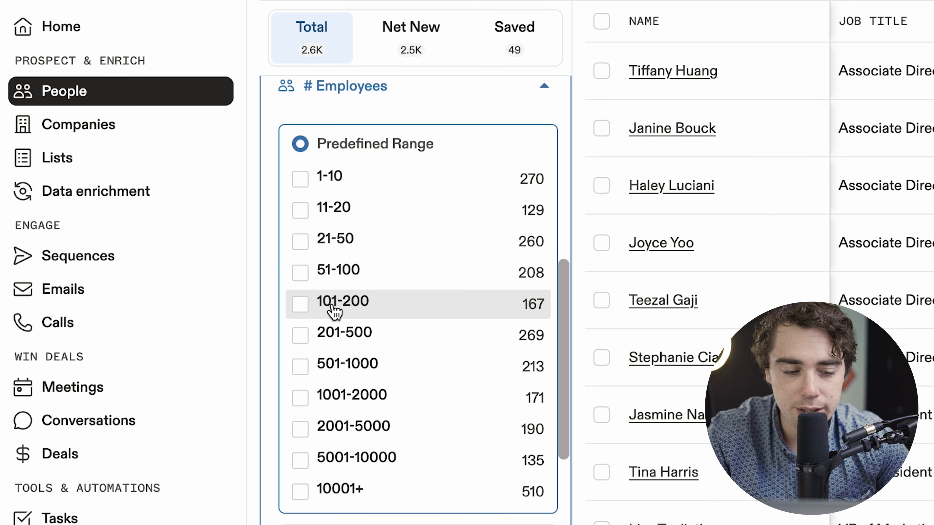
{"action": "left_click", "coordinate": [299, 246]}
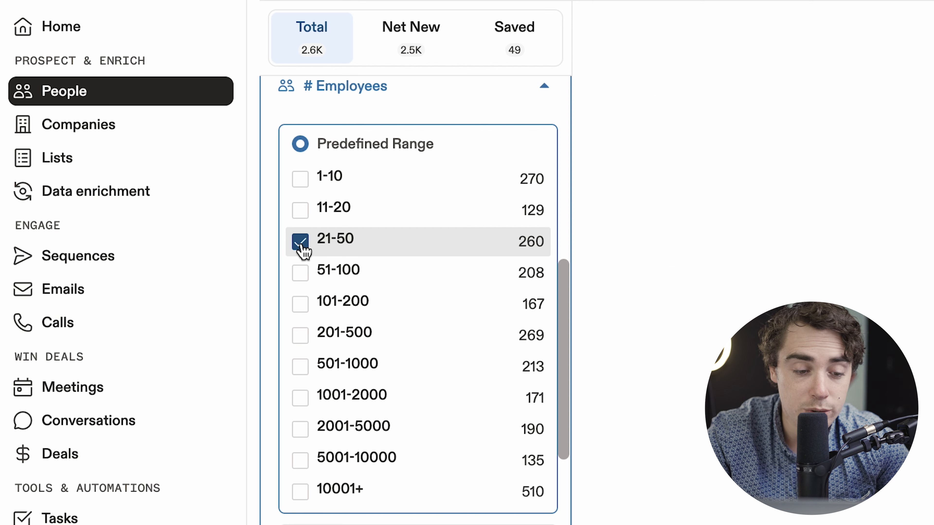
{"action": "left_click", "coordinate": [301, 277]}
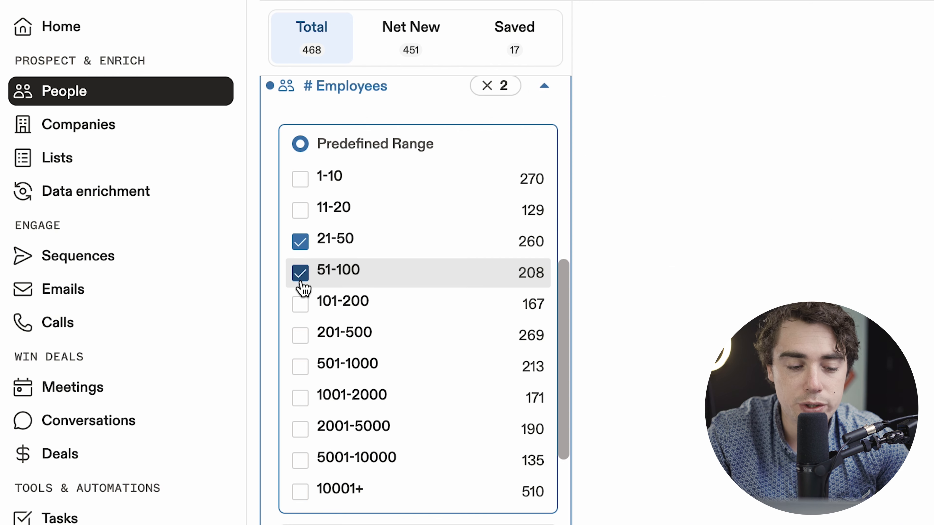
{"action": "left_click", "coordinate": [301, 310]}
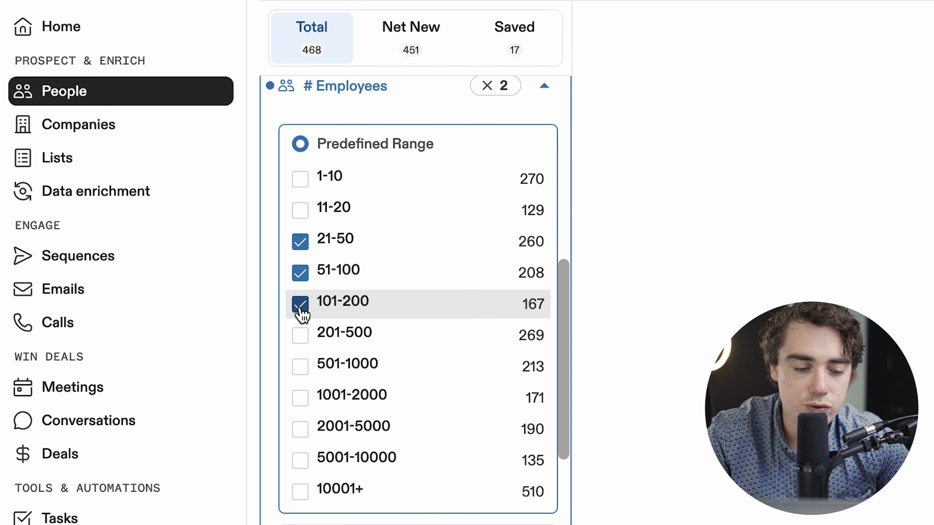
{"action": "left_click", "coordinate": [304, 340]}
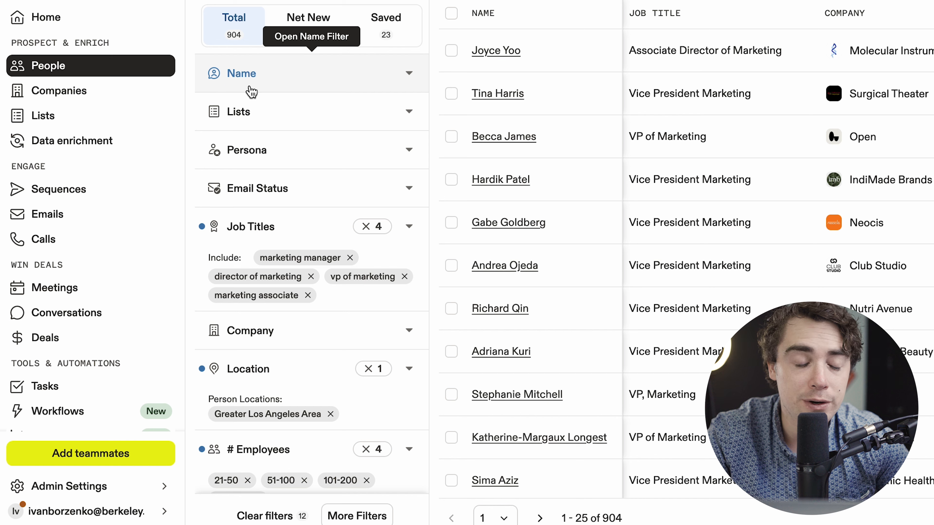
- Review the applied people filters and the Funding filter, and browse the full set of additional filters
{"action": "scroll", "coordinate": [268, 225], "scroll_direction": "down", "scroll_amount": 2}
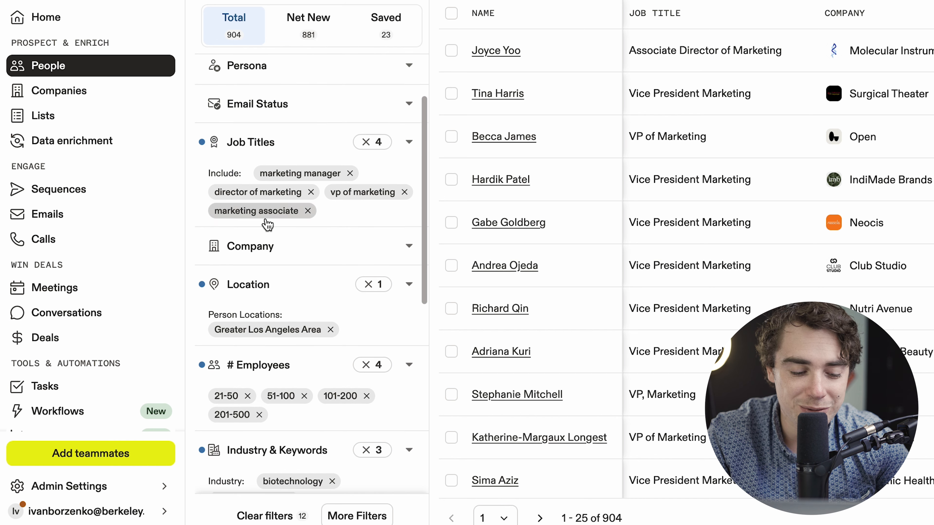
{"action": "scroll", "coordinate": [268, 225], "scroll_direction": "down", "scroll_amount": 7}
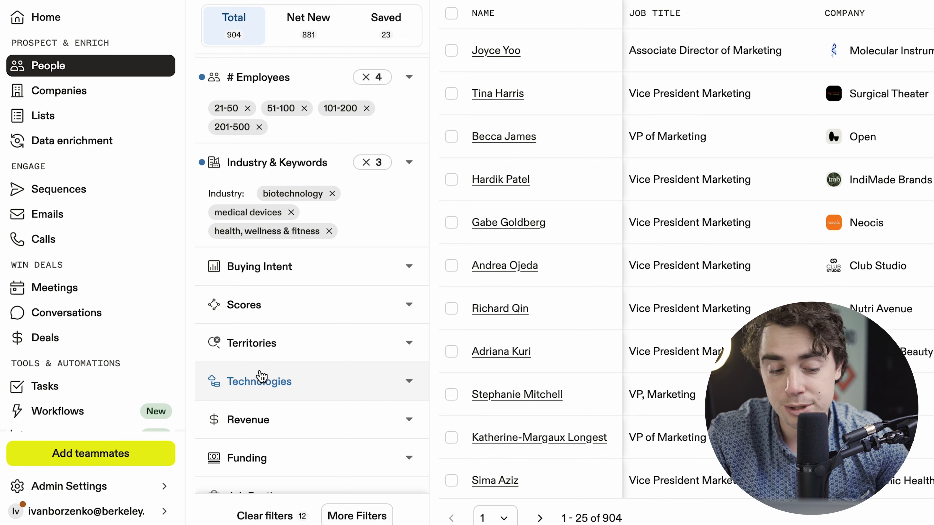
{"action": "scroll", "coordinate": [262, 376], "scroll_direction": "down", "scroll_amount": 1}
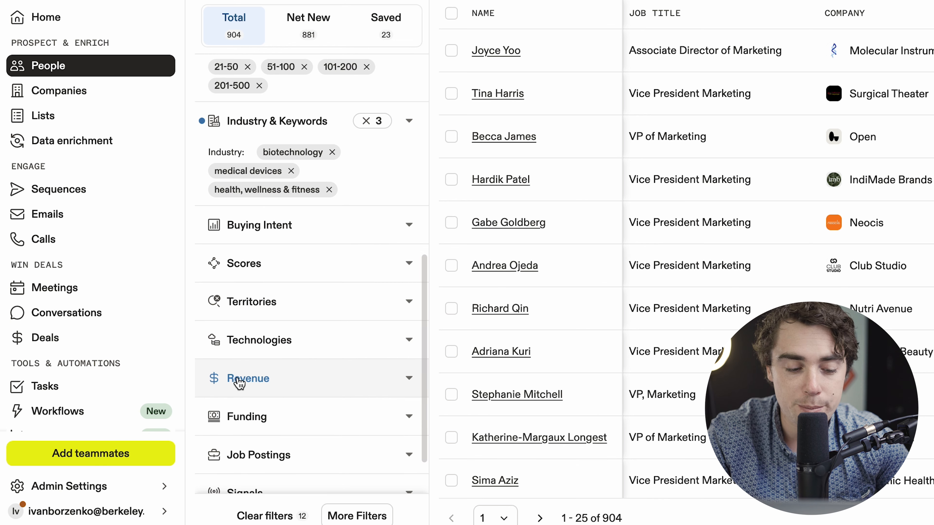
{"action": "left_click", "coordinate": [290, 412]}
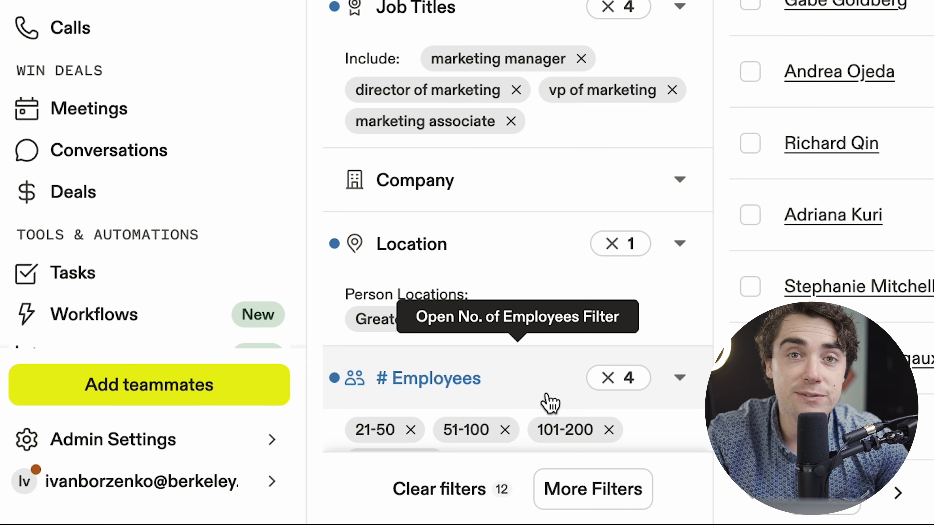
{"action": "left_click", "coordinate": [568, 491]}
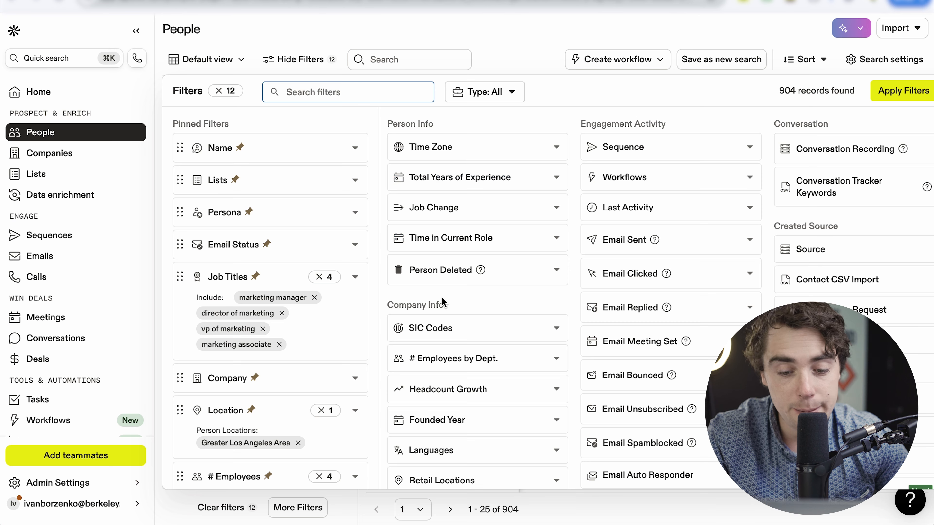
{"action": "scroll", "coordinate": [443, 302], "scroll_direction": "down", "scroll_amount": 1}
{"action": "scroll", "coordinate": [443, 302], "scroll_direction": "down", "scroll_amount": 2}
{"action": "scroll", "coordinate": [444, 340], "scroll_direction": "up", "scroll_amount": 3}
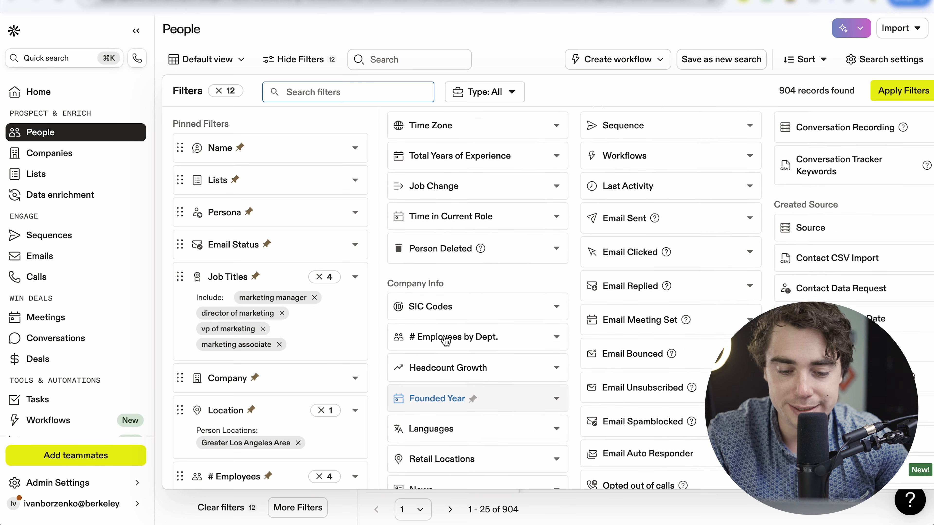
{"action": "left_click", "coordinate": [297, 508]}
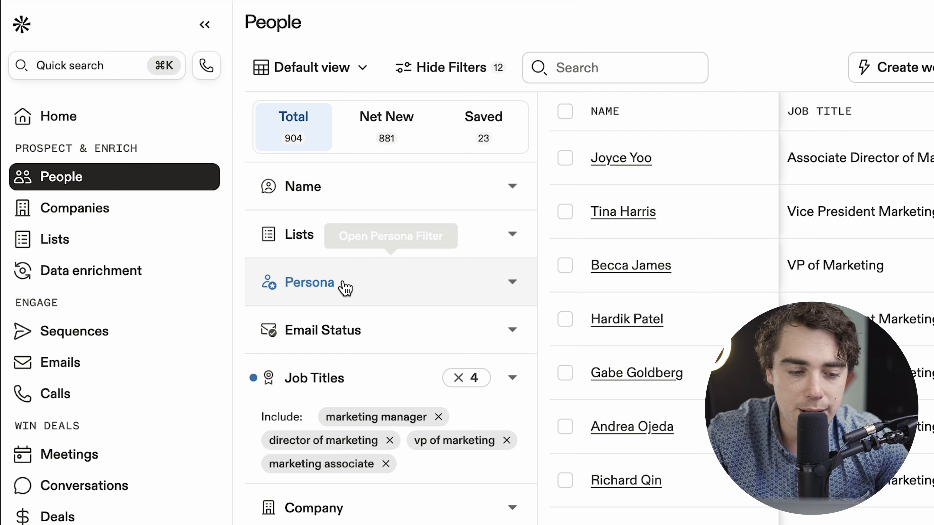
- Expand the Persona filter and look at the option for adding a new persona
{"action": "left_click", "coordinate": [238, 211]}
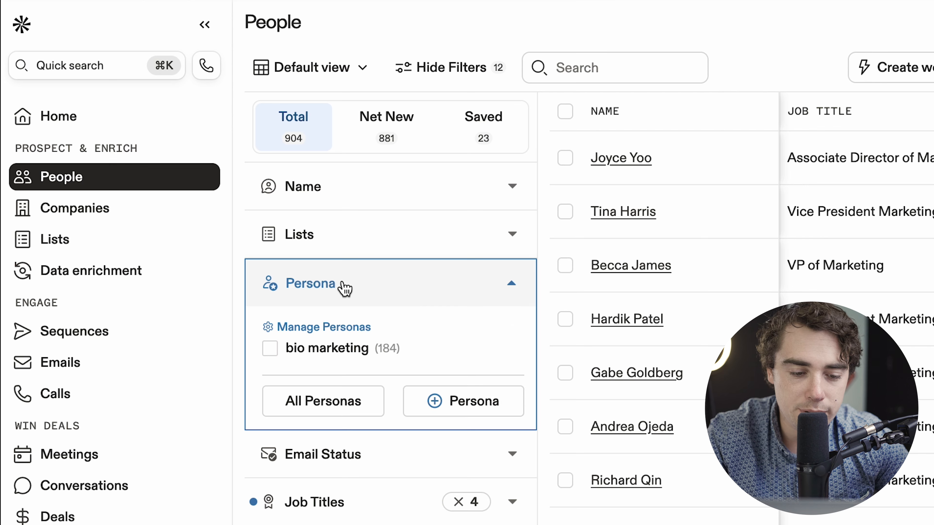
{"action": "left_click", "coordinate": [439, 407]}
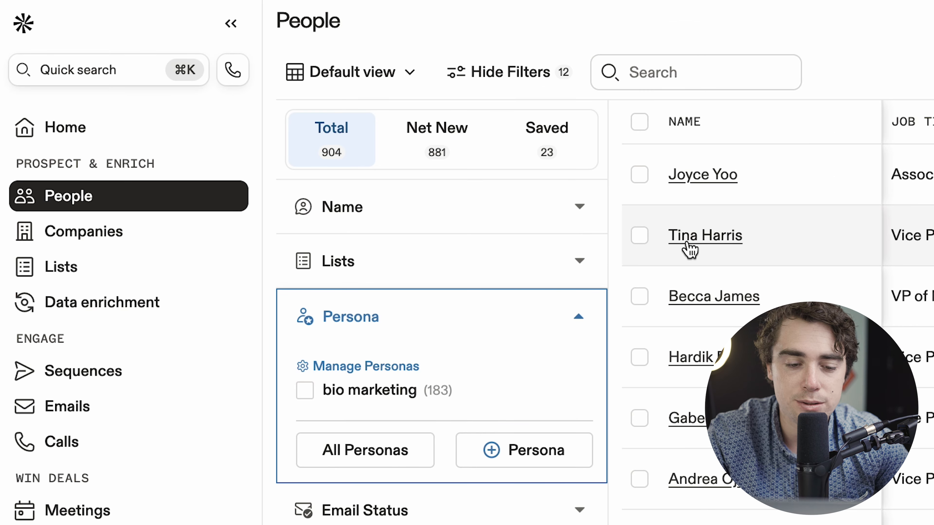
- Select all people on the current results page and look through the selected contacts
{"action": "left_click", "coordinate": [642, 127]}
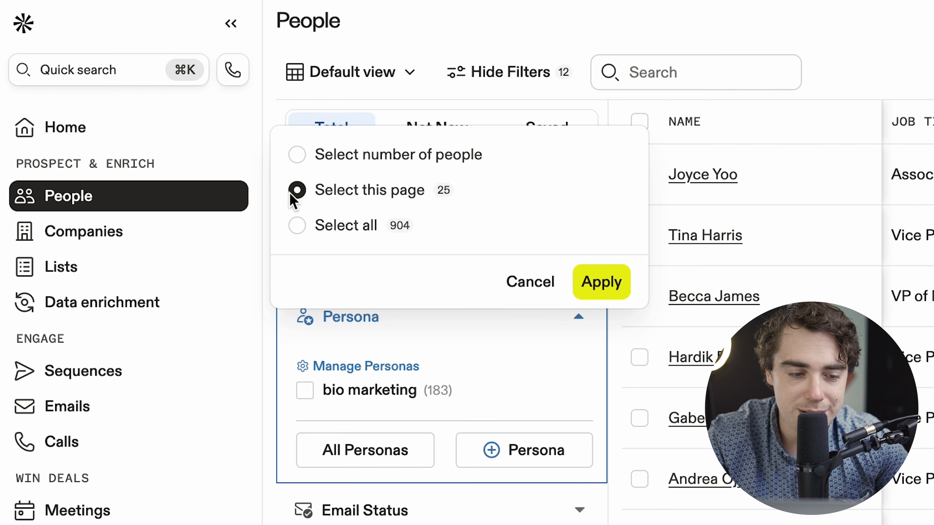
{"action": "left_click", "coordinate": [604, 288]}
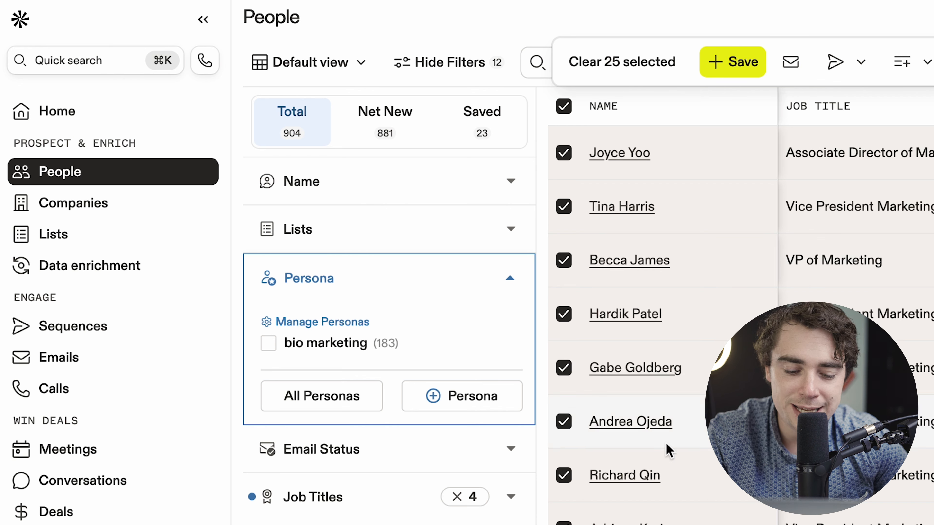
{"action": "scroll", "coordinate": [659, 428], "scroll_direction": "down", "scroll_amount": 1}
{"action": "scroll", "coordinate": [660, 428], "scroll_direction": "down", "scroll_amount": 5}
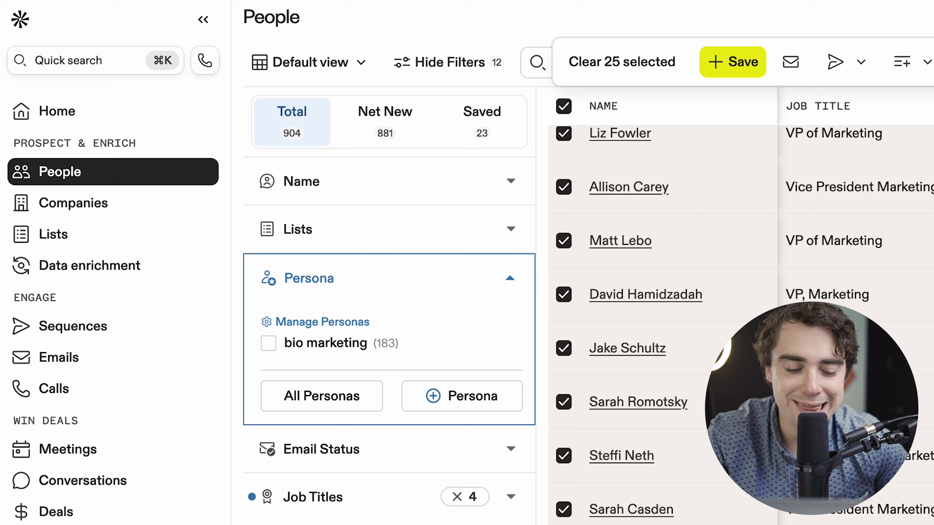
{"action": "scroll", "coordinate": [653, 385], "scroll_direction": "down", "scroll_amount": 6}
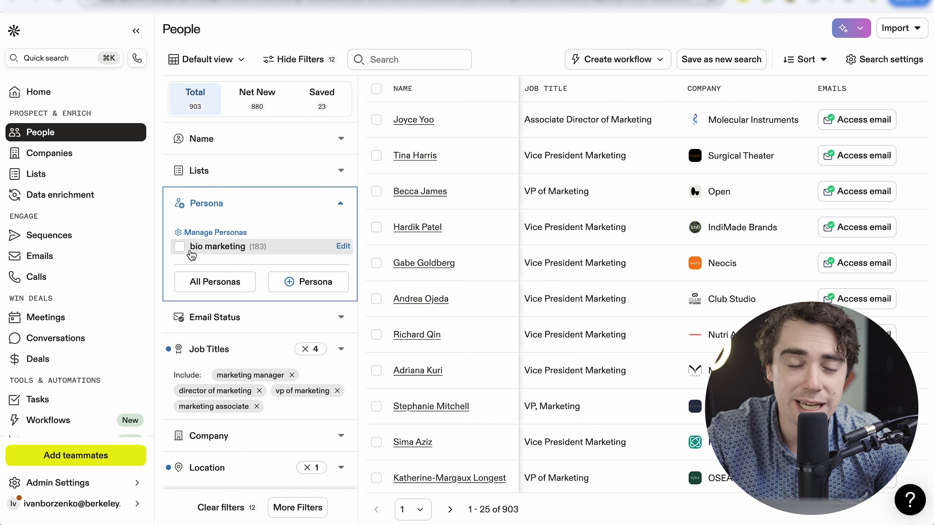
- Open the bio marketing persona for editing and review its job title, industry, location and employee range filters
{"action": "left_click", "coordinate": [343, 247]}
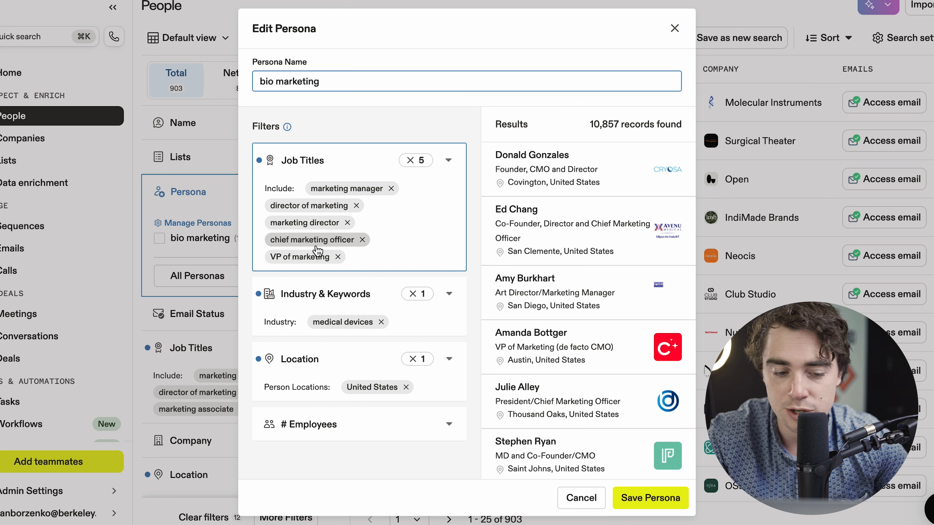
{"action": "scroll", "coordinate": [328, 268], "scroll_direction": "down", "scroll_amount": 2}
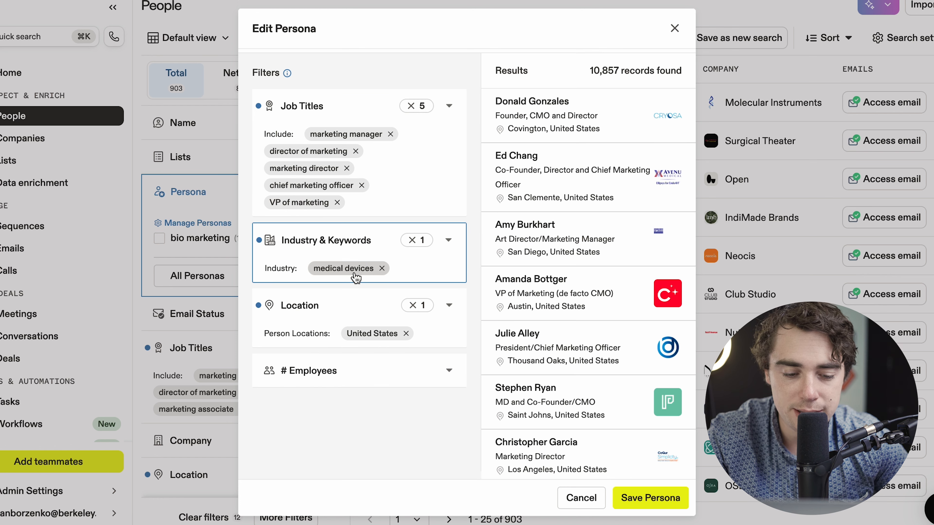
{"action": "left_click", "coordinate": [365, 370]}
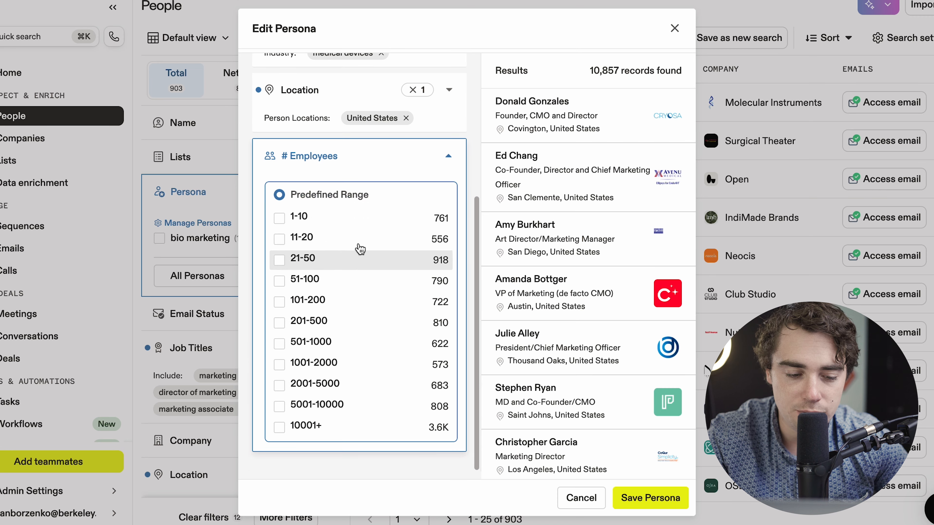
{"action": "scroll", "coordinate": [335, 181], "scroll_direction": "up", "scroll_amount": 6}
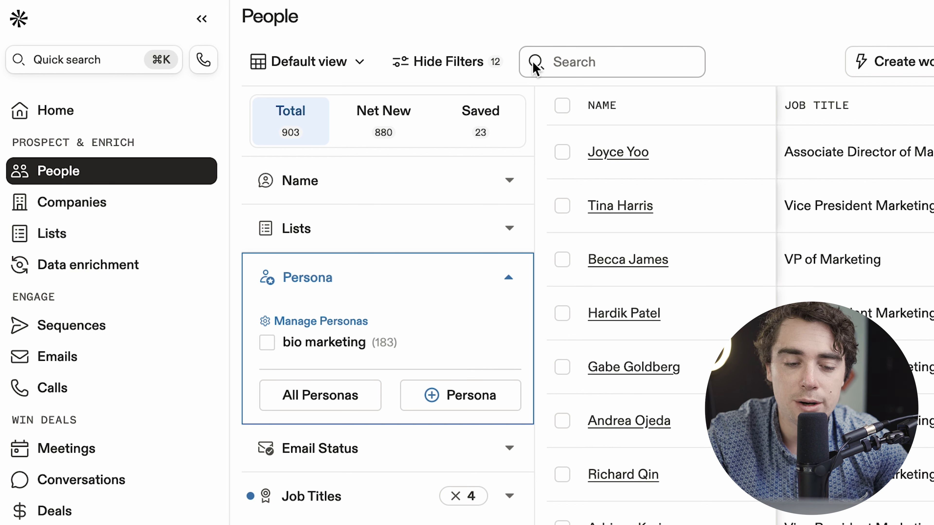
- Select the people on the current page and try to add them to an existing sequence, dismissing the mailbox setup
{"action": "left_click", "coordinate": [563, 107]}
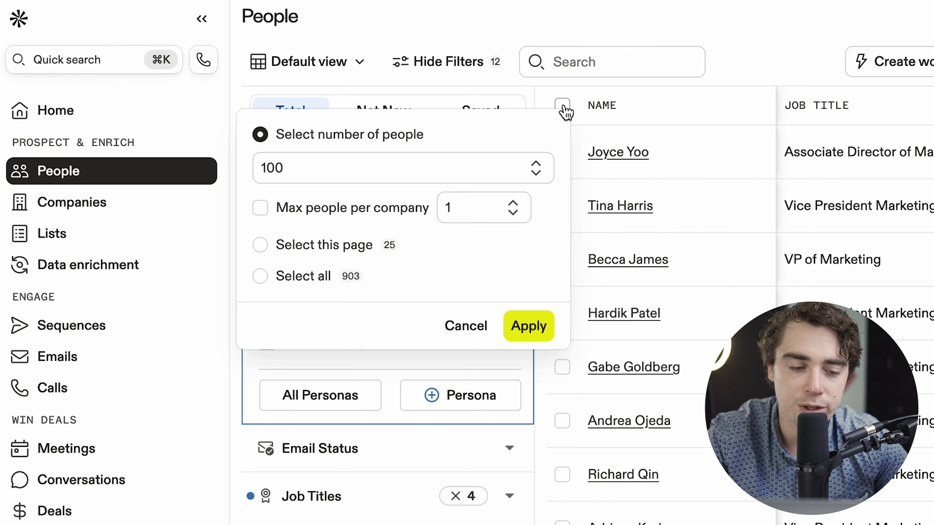
{"action": "left_click", "coordinate": [275, 242]}
{"action": "left_click", "coordinate": [535, 248]}
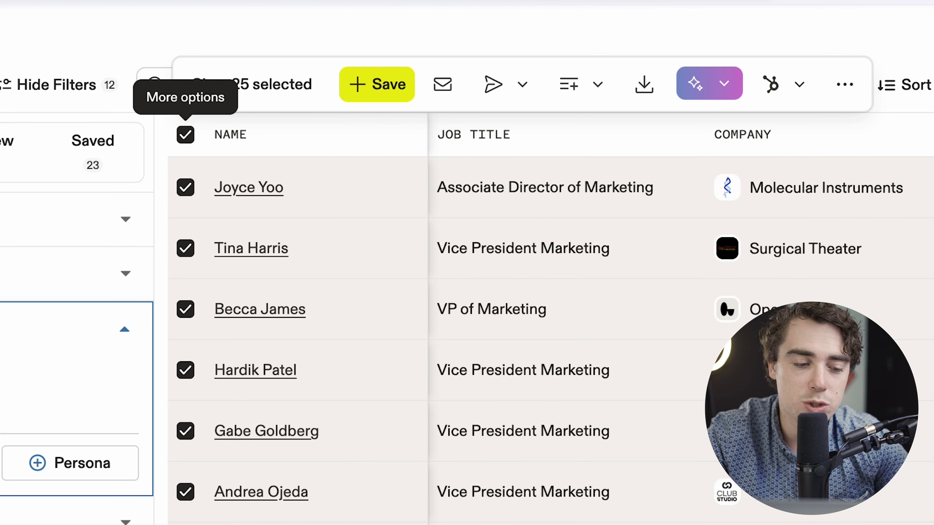
{"action": "left_click", "coordinate": [497, 93]}
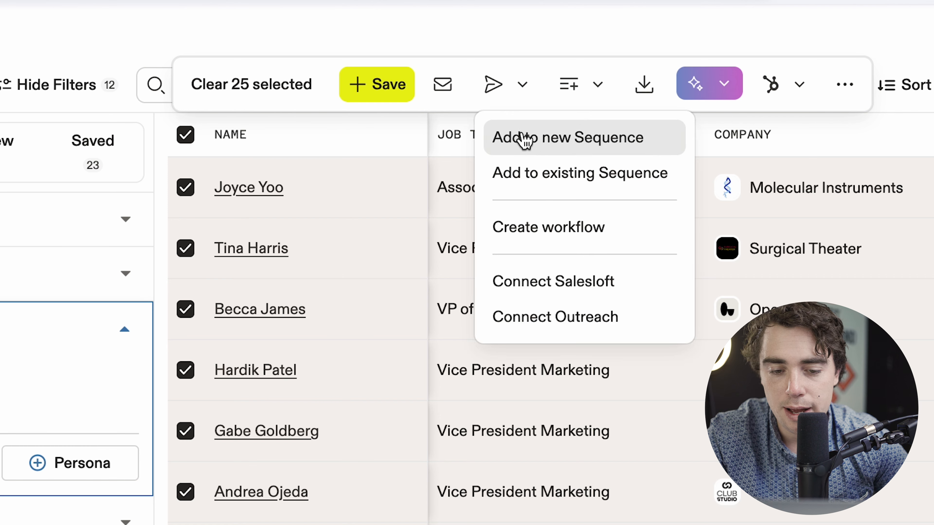
{"action": "left_click", "coordinate": [531, 177]}
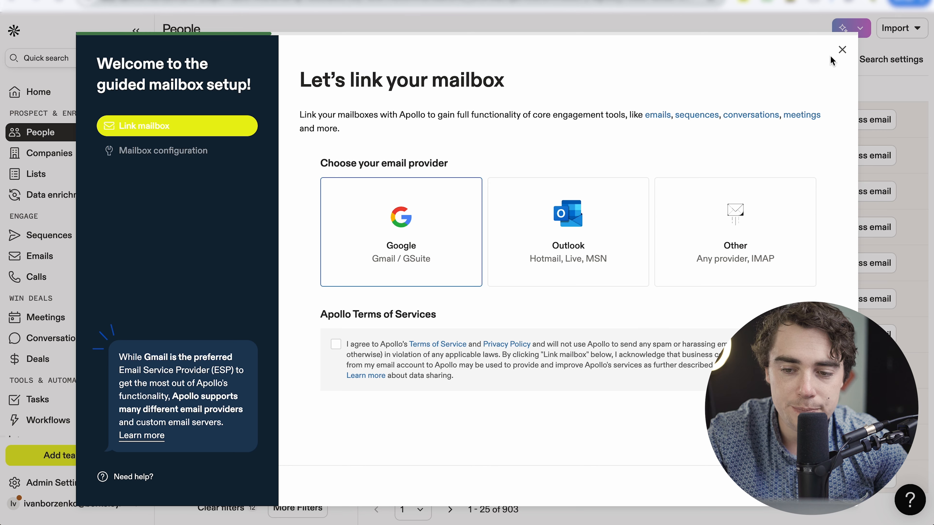
{"action": "left_click", "coordinate": [842, 50]}
- Open the initial contact marketing sequence to inspect its Day 1 automatic email template
{"action": "left_click", "coordinate": [37, 235]}
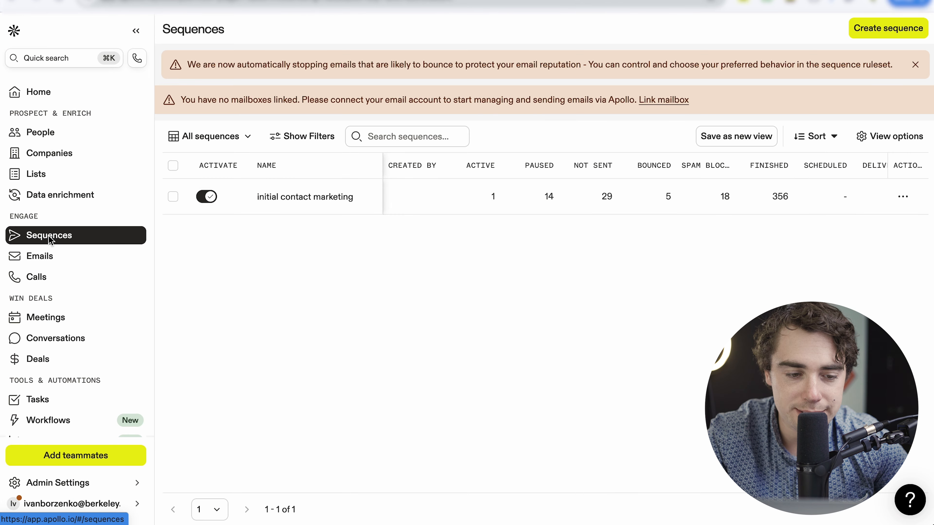
{"action": "left_click", "coordinate": [292, 206]}
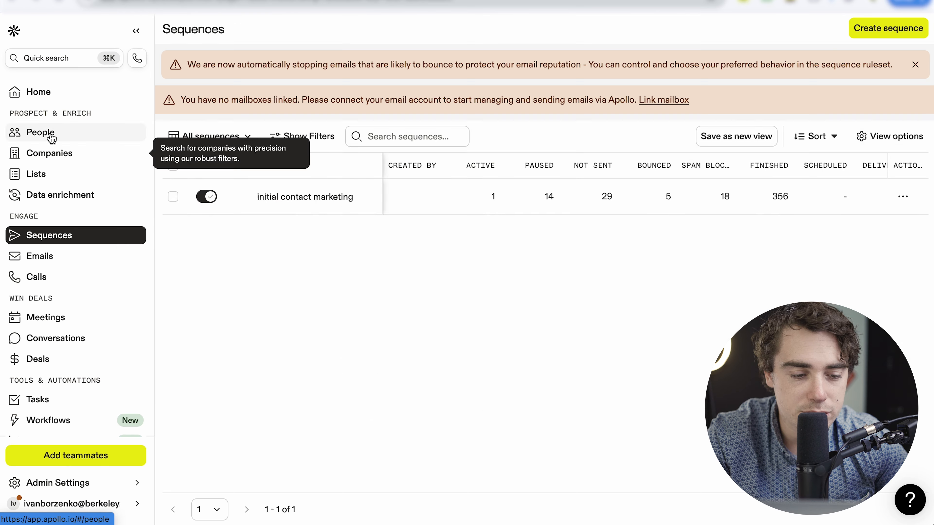
- Return to the people search, review the first listed contact's profile and open that contact's LinkedIn page
{"action": "left_click", "coordinate": [51, 134]}
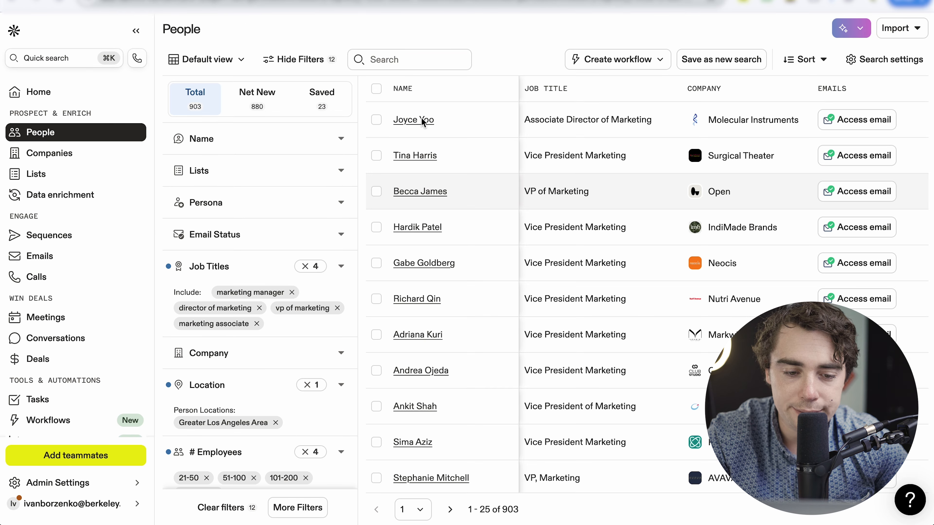
{"action": "left_click", "coordinate": [422, 122]}
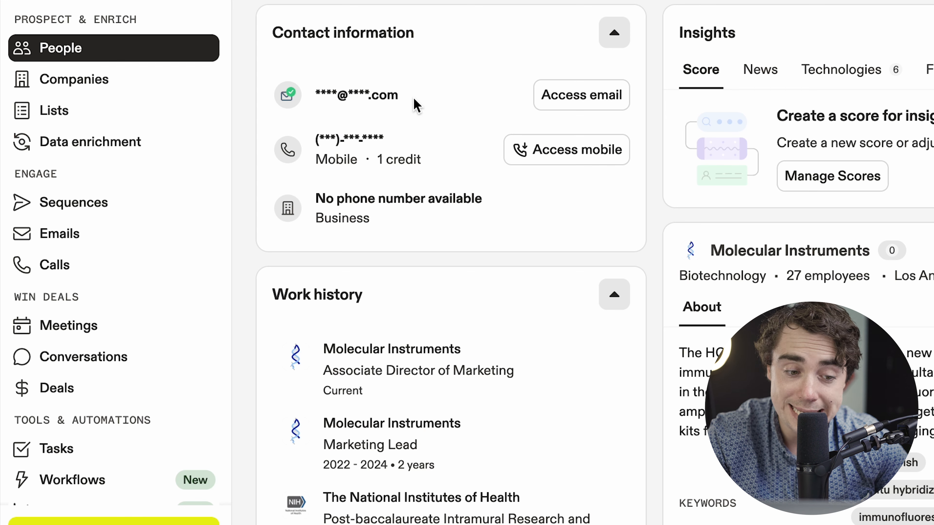
{"action": "scroll", "coordinate": [390, 133], "scroll_direction": "down", "scroll_amount": 2}
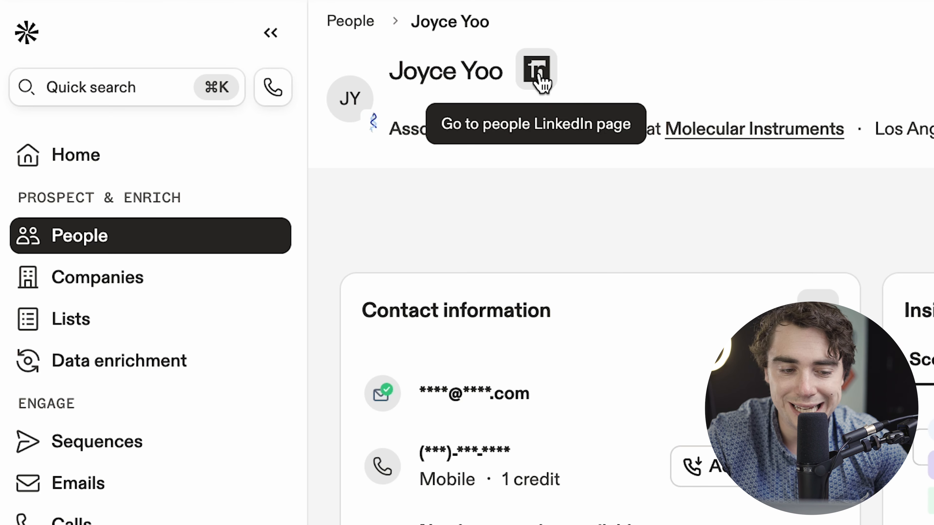
{"action": "left_click", "coordinate": [539, 79]}
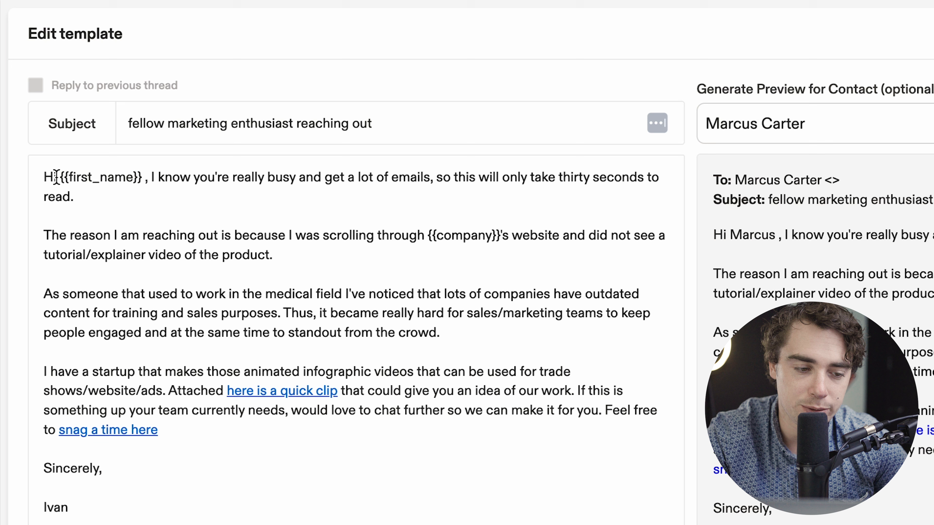
- Examine the Day 1 email template's wording, including its {{first_name}} and {{company}} placeholders and its clip and booking links
{"action": "mouse_move", "coordinate": [55, 177]}
{"action": "left_mouse_down"}
{"action": "mouse_move", "coordinate": [165, 177]}
{"action": "mouse_move", "coordinate": [38, 180]}
{"action": "left_mouse_up"}
{"action": "left_click", "coordinate": [135, 177]}
{"action": "left_click", "coordinate": [50, 241]}
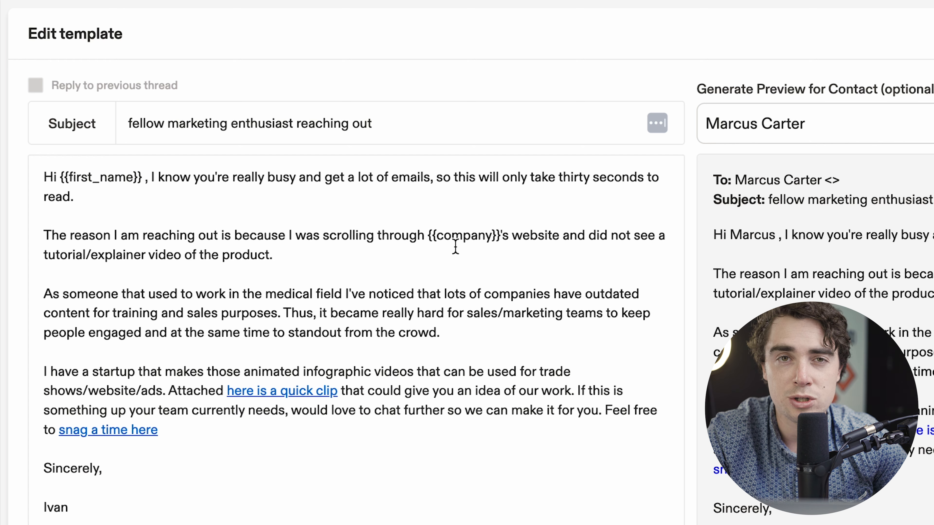
{"action": "left_click", "coordinate": [294, 447]}
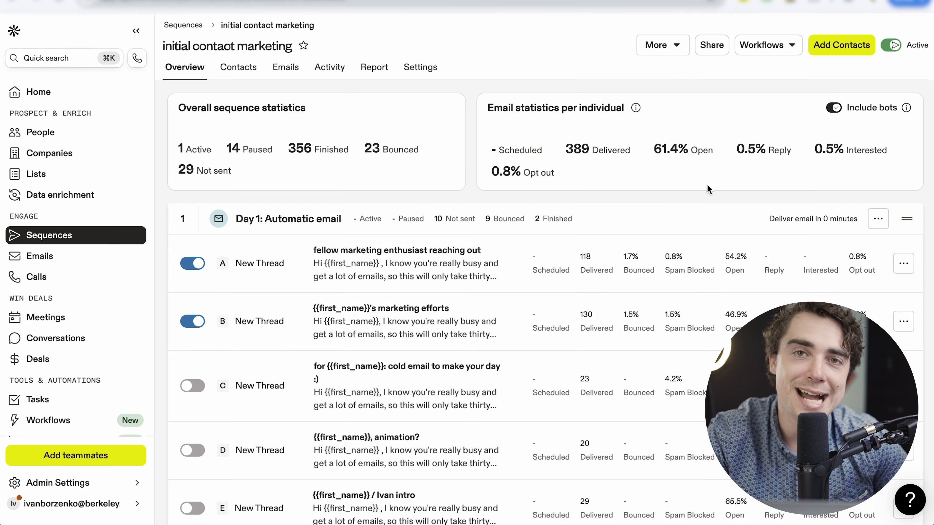
- Review the initial contact marketing sequence's statistics and compare the A/B test variants of the Day 1 automatic email
{"action": "scroll", "coordinate": [60, 521], "scroll_direction": "down", "scroll_amount": 5}
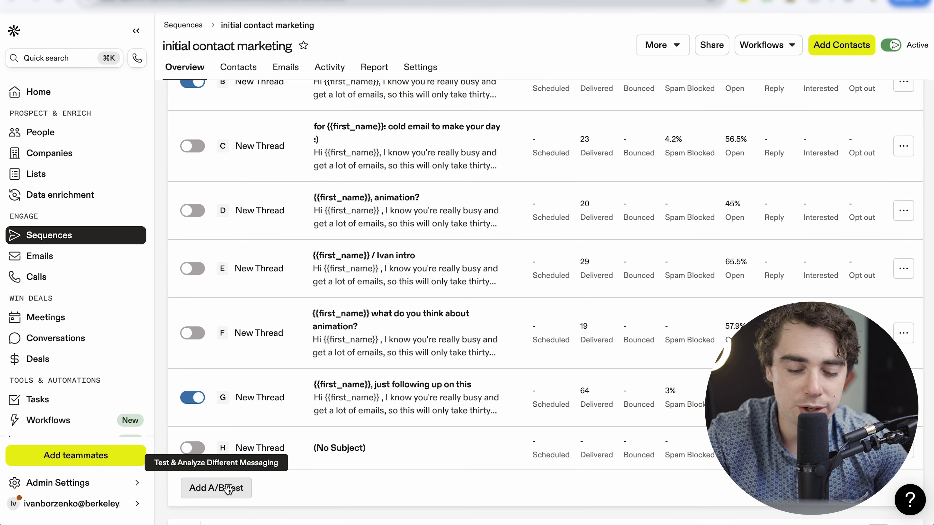
{"action": "scroll", "coordinate": [407, 312], "scroll_direction": "up", "scroll_amount": 5}
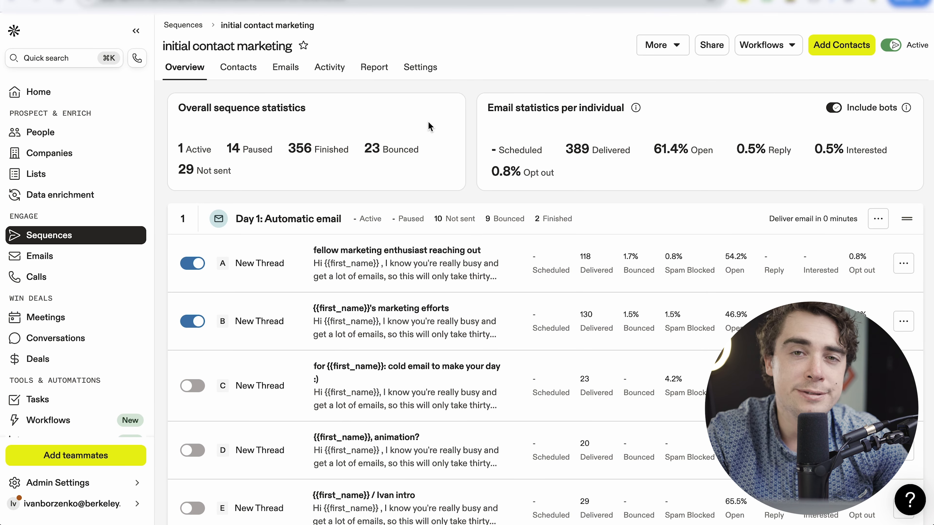
{"action": "scroll", "coordinate": [676, 218], "scroll_direction": "down", "scroll_amount": 5}
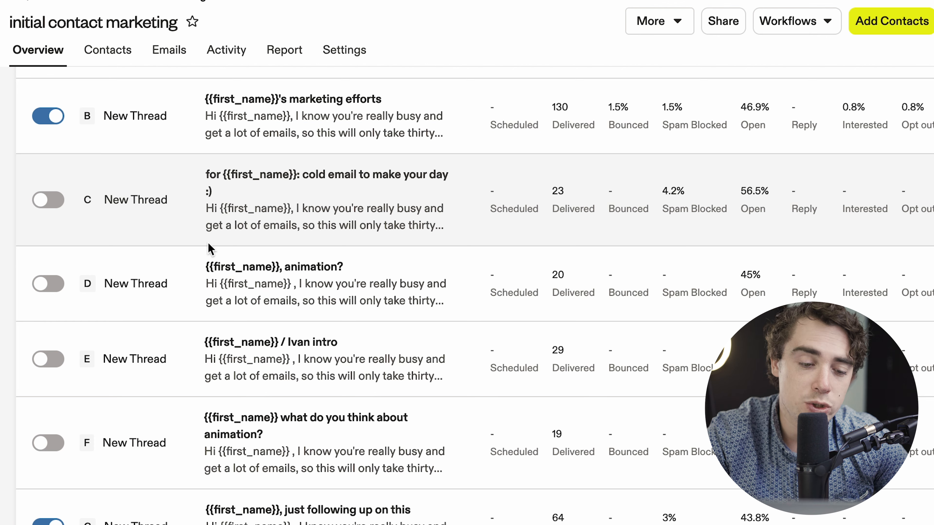
{"action": "scroll", "coordinate": [89, 205], "scroll_direction": "down", "scroll_amount": 3}
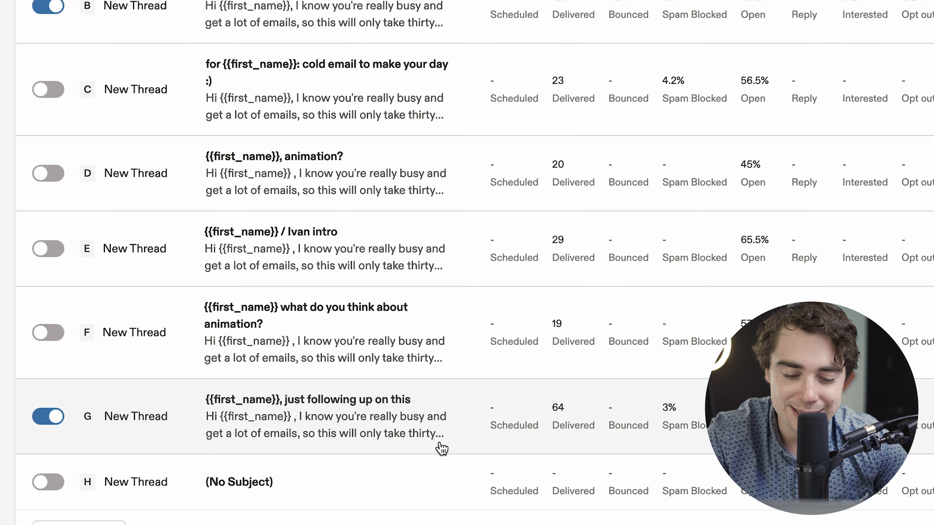